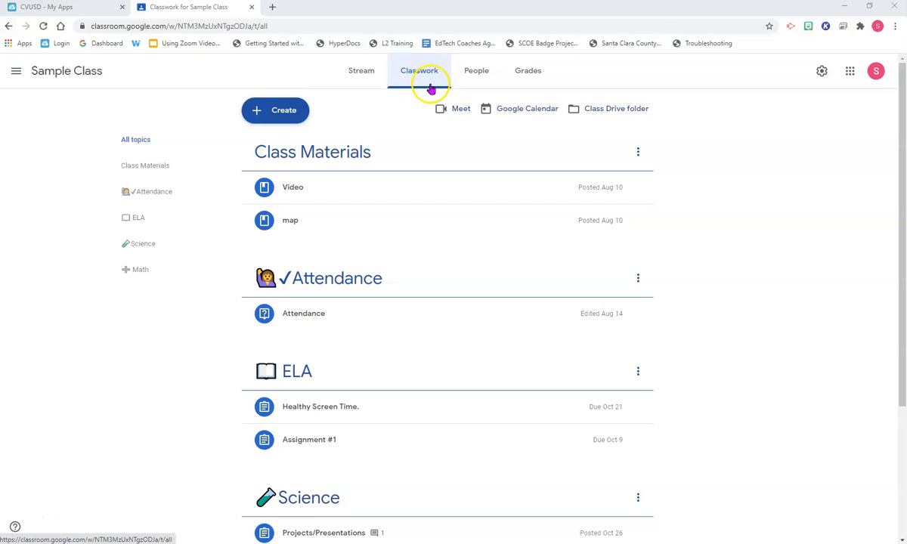
Switch from the class page to Google Forms and create a new blank form.
{"action": "left_click", "coordinate": [290, 118]}
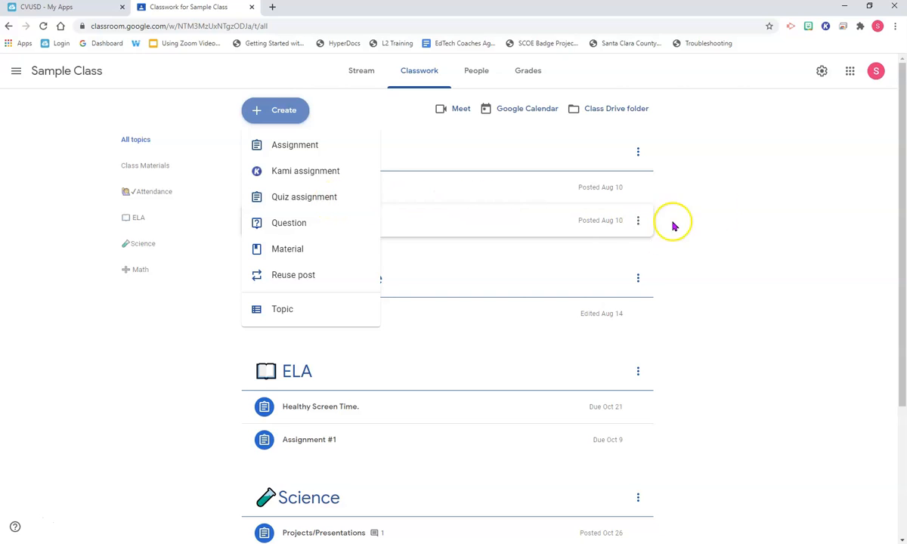
{"action": "left_click", "coordinate": [849, 80]}
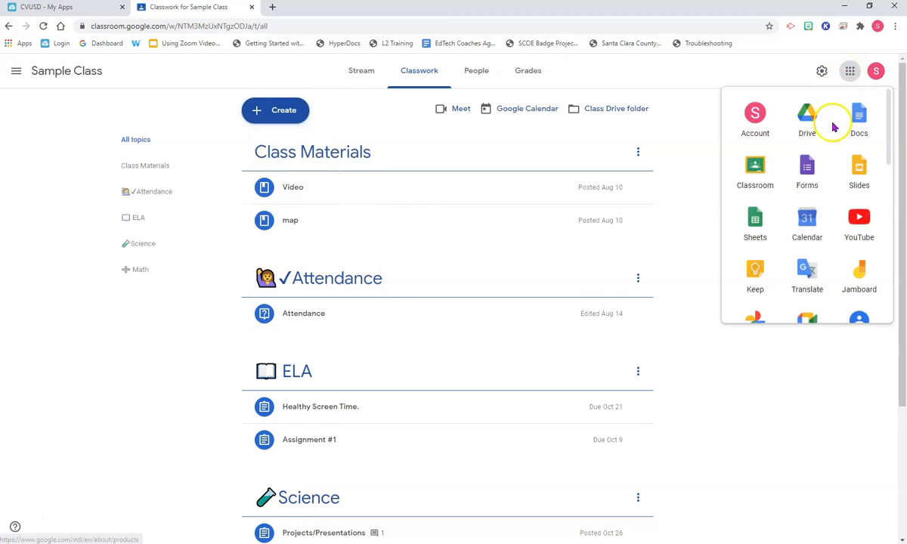
{"action": "left_click", "coordinate": [811, 165]}
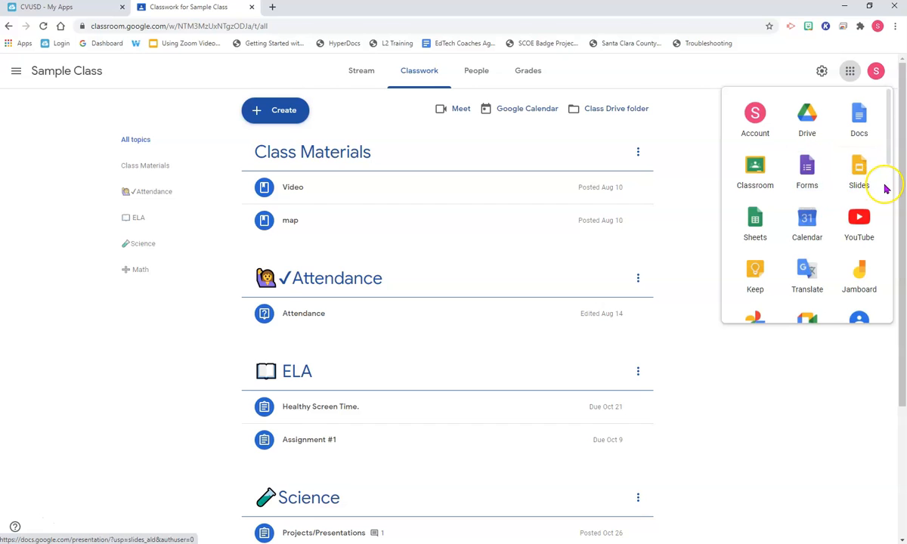
{"action": "scroll", "coordinate": [885, 189], "scroll_direction": "down", "scroll_amount": 3}
{"action": "scroll", "coordinate": [885, 189], "scroll_direction": "up", "scroll_amount": 5}
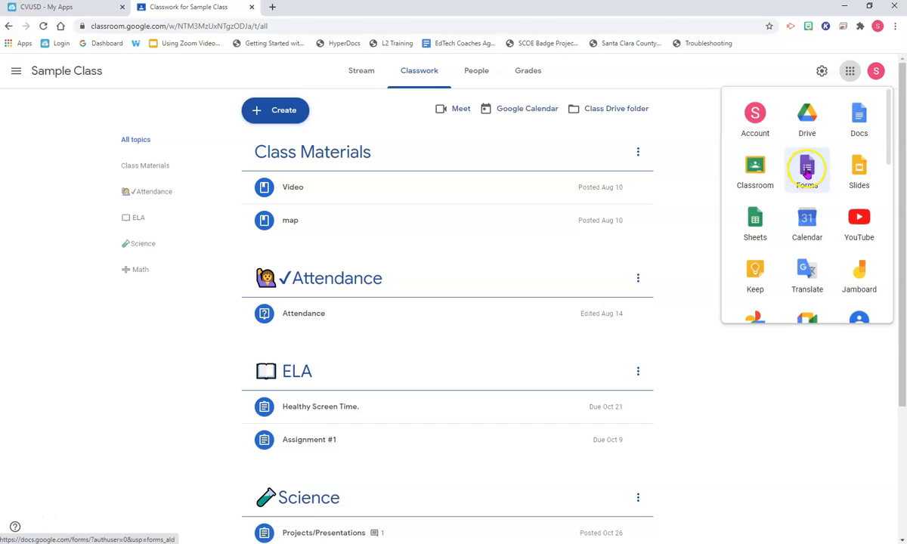
{"action": "left_click", "coordinate": [807, 169]}
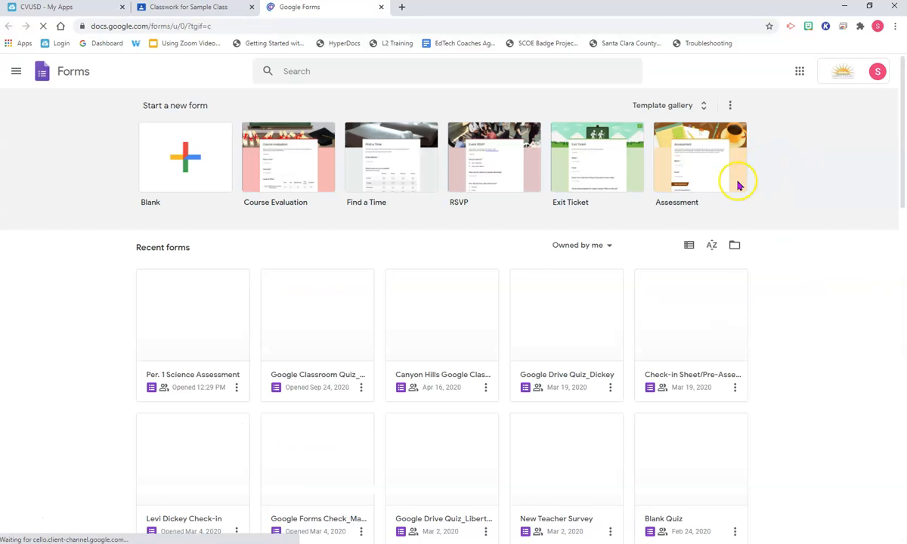
{"action": "left_click", "coordinate": [187, 159]}
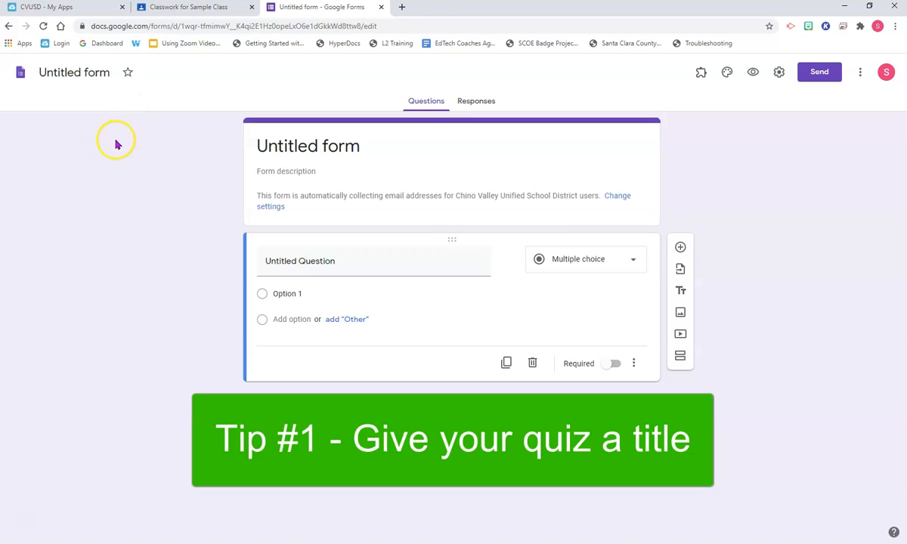
Name the untitled form "Science Quiz" and apply the same title to the form heading.
{"action": "left_click", "coordinate": [91, 74]}
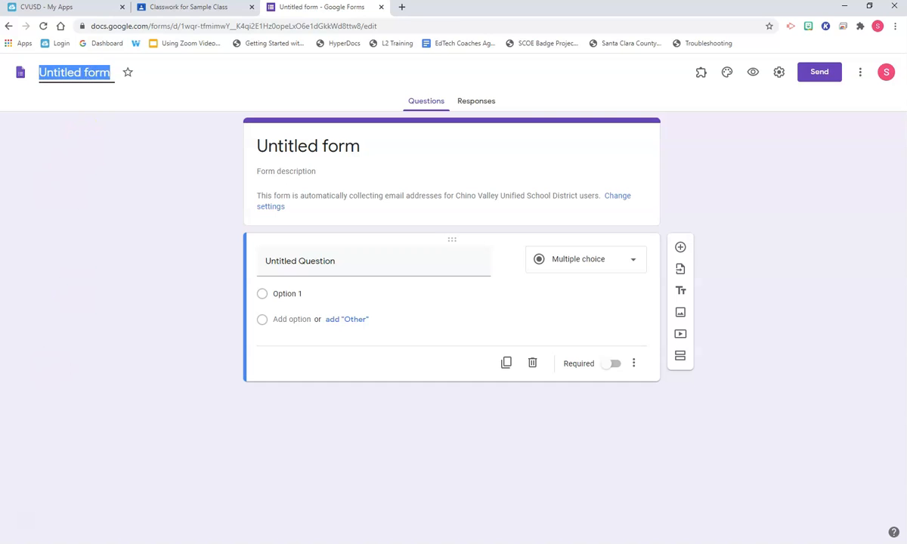
{"action": "type", "text": "Sci"}
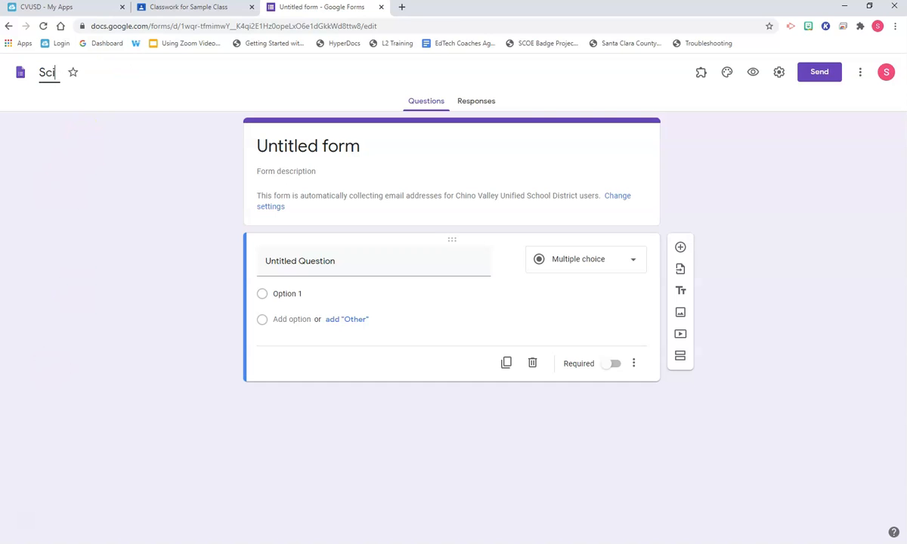
{"action": "type", "text": "ence Quiz"}
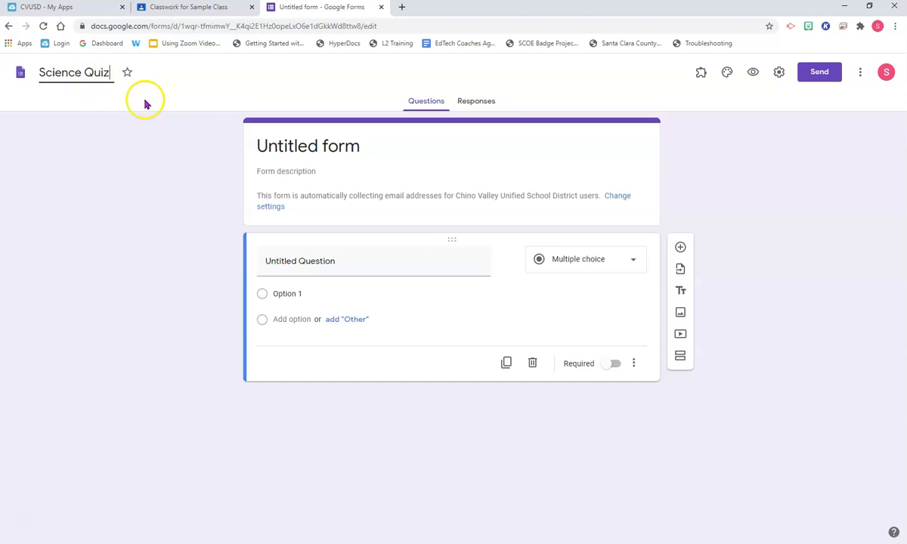
{"action": "left_click", "coordinate": [313, 148]}
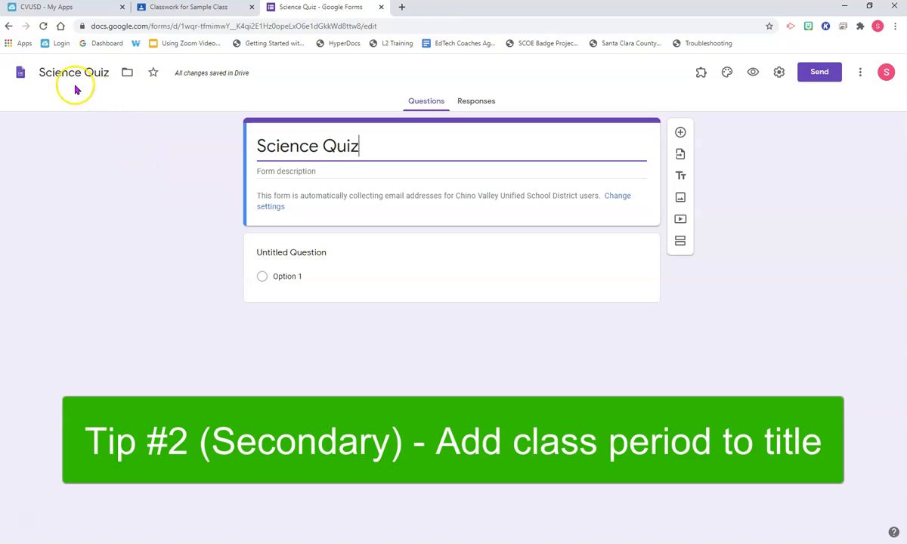
Add the class period to the file name and form heading so both read "Per. 2 Science Quiz".
{"action": "left_click", "coordinate": [41, 74]}
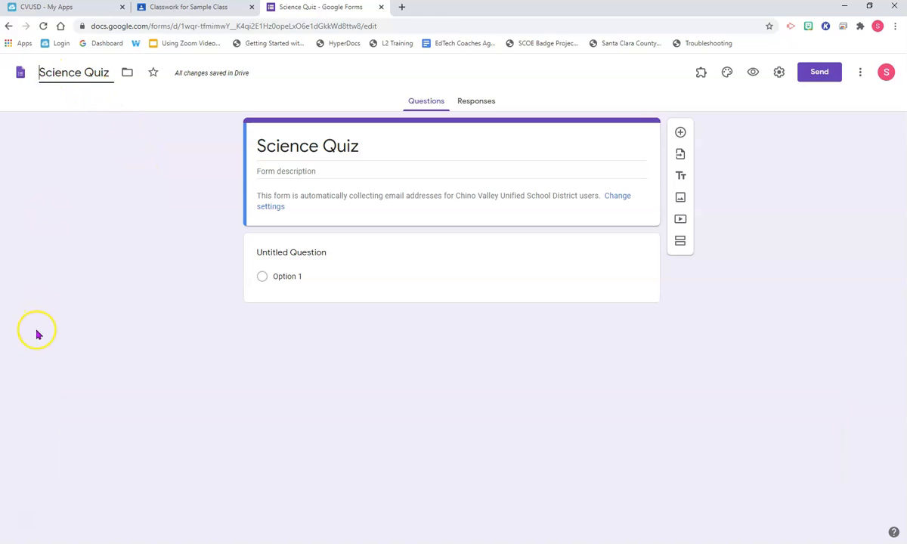
{"action": "type", "text": "Per. "}
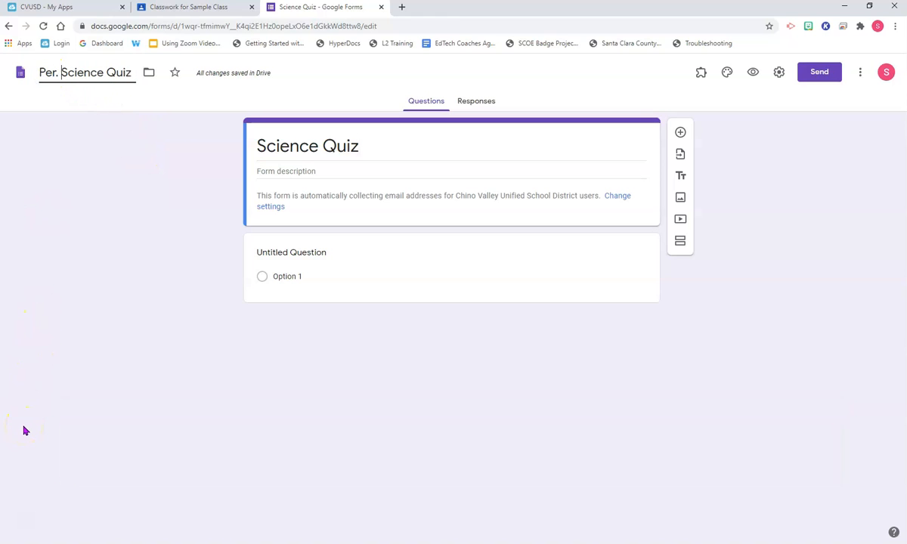
{"action": "type", "text": "2"}
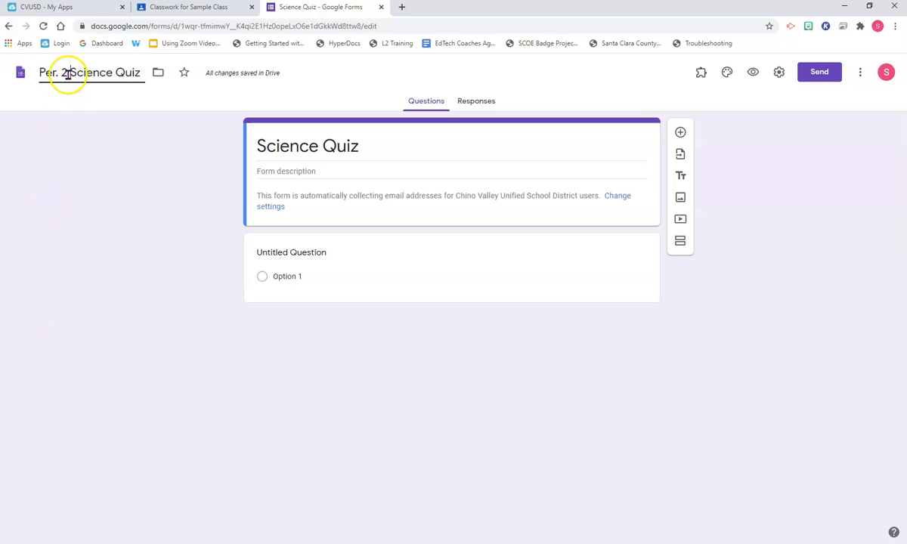
{"action": "left_click", "coordinate": [301, 147]}
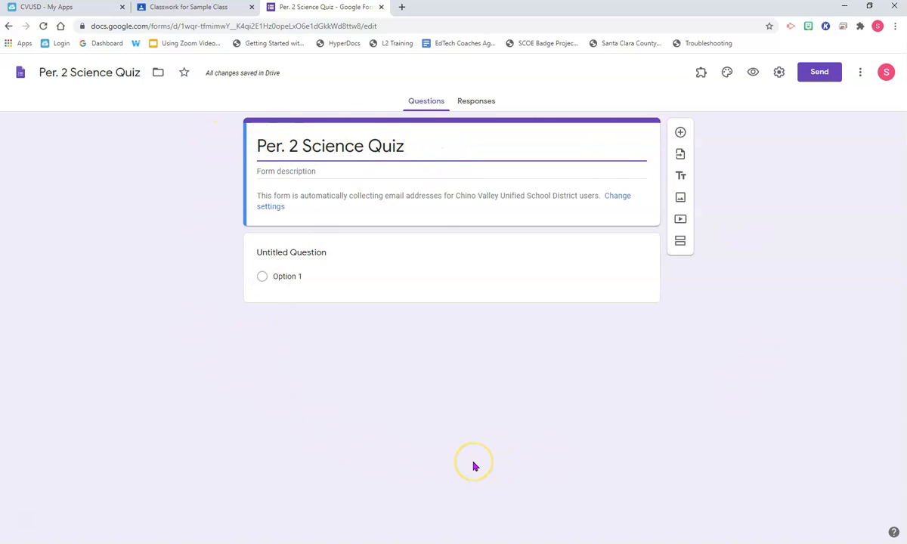
{"action": "left_click", "coordinate": [862, 75]}
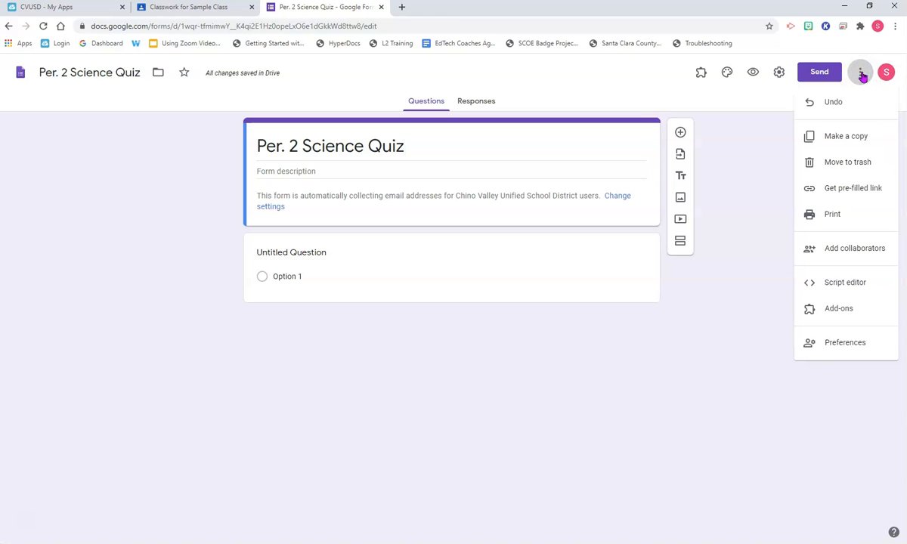
{"action": "left_click", "coordinate": [846, 140]}
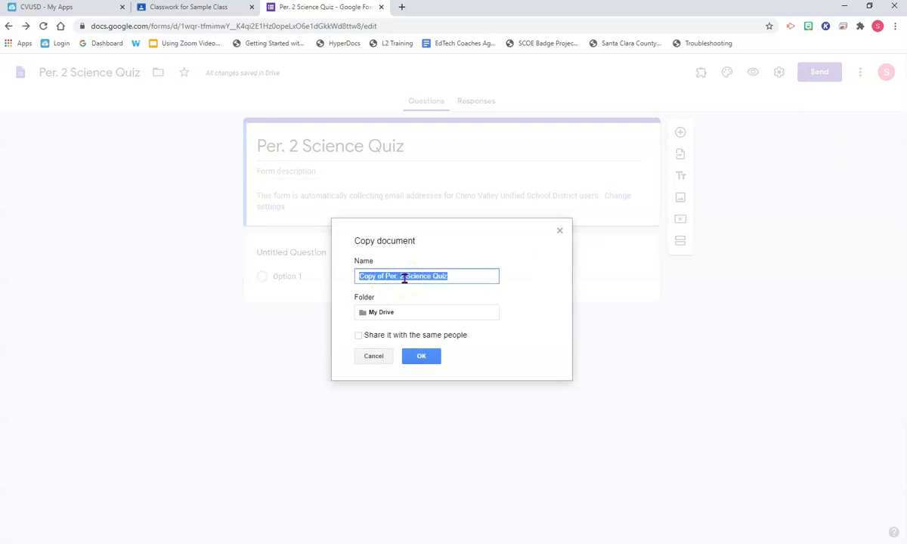
{"action": "left_click", "coordinate": [560, 230]}
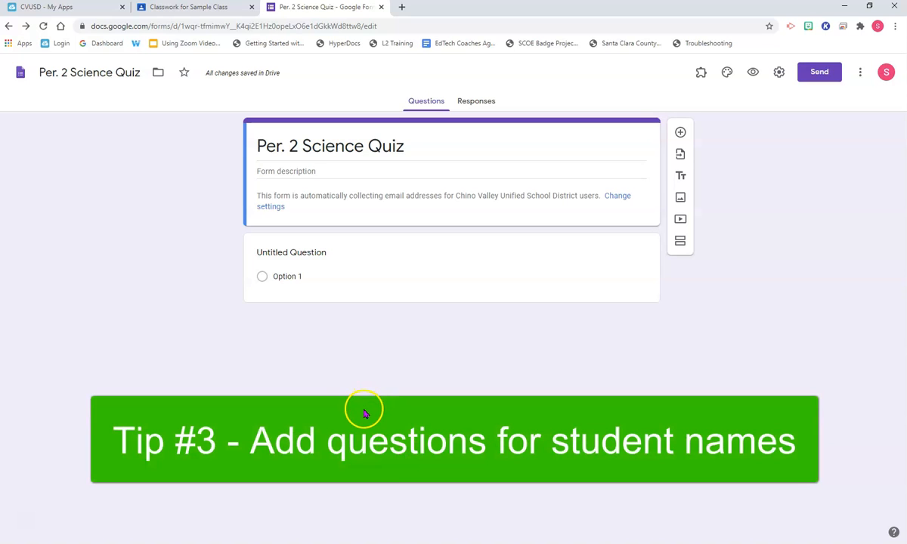
Turn the untitled question into a required short-answer question titled "Last Name".
{"action": "left_click", "coordinate": [298, 255]}
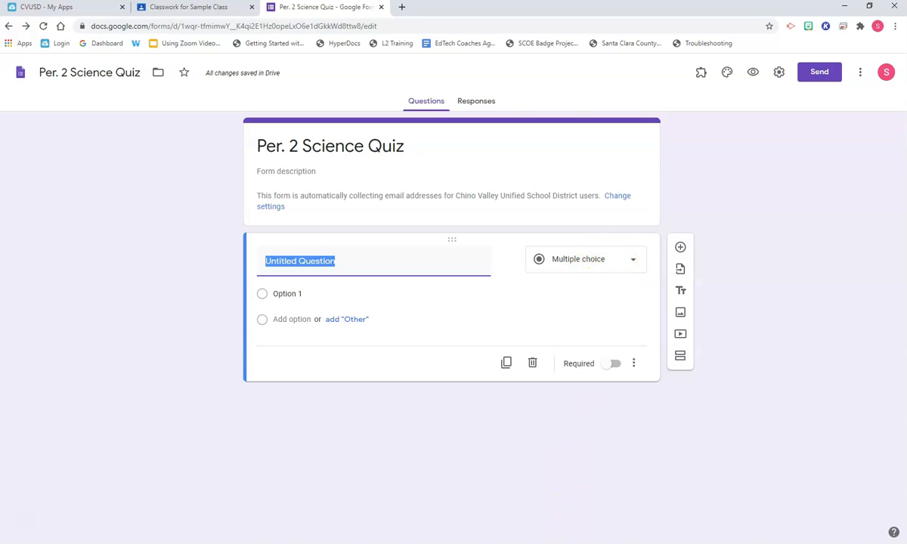
{"action": "type", "text": "Last Name"}
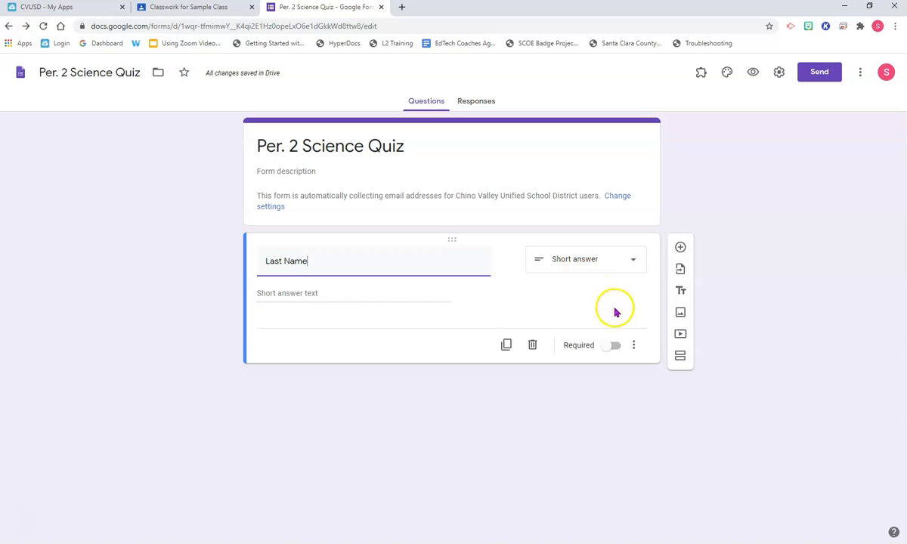
{"action": "left_click", "coordinate": [616, 347]}
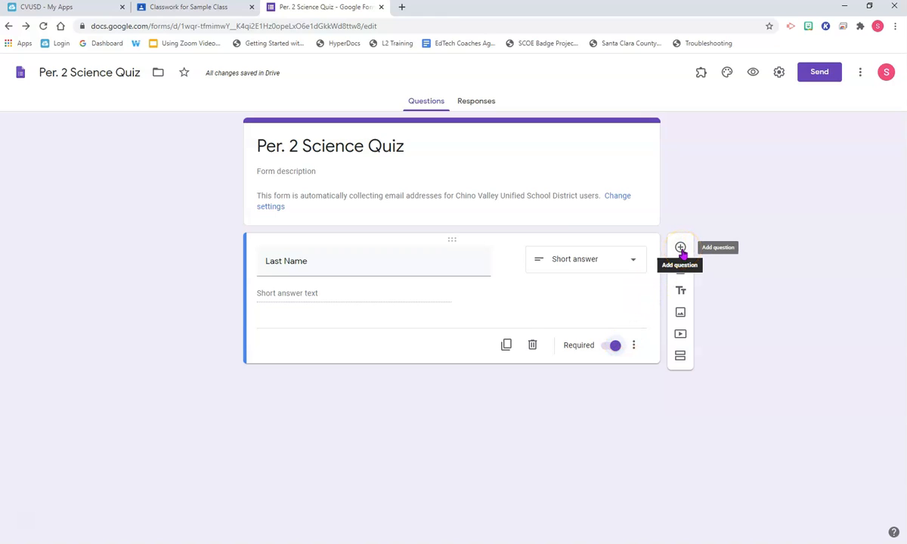
Add a required short-answer question titled "First Name" below the Last Name question.
{"action": "left_click", "coordinate": [680, 249]}
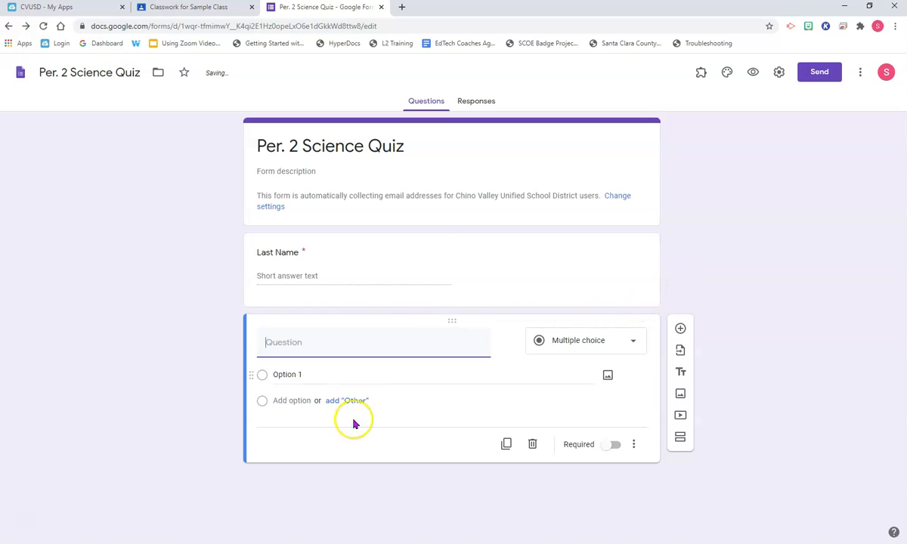
{"action": "type", "text": "First Name"}
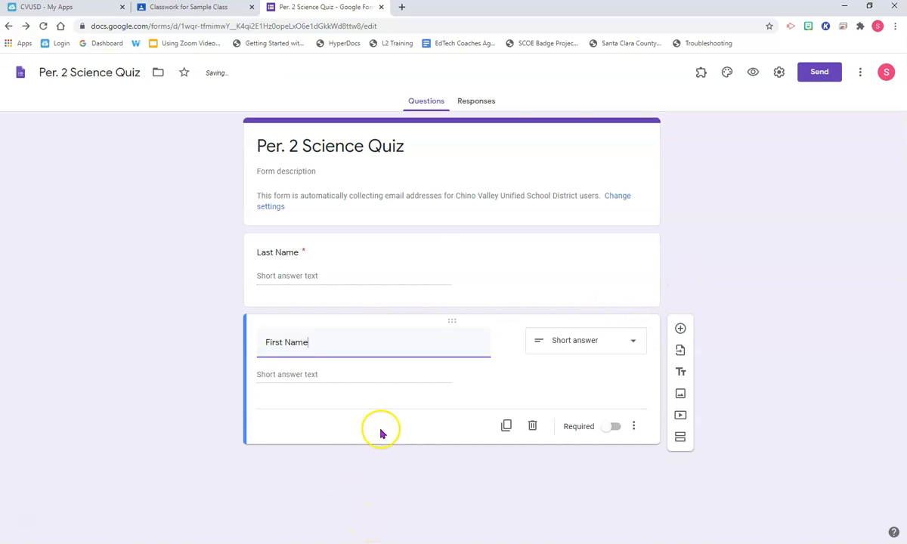
{"action": "left_click", "coordinate": [612, 427]}
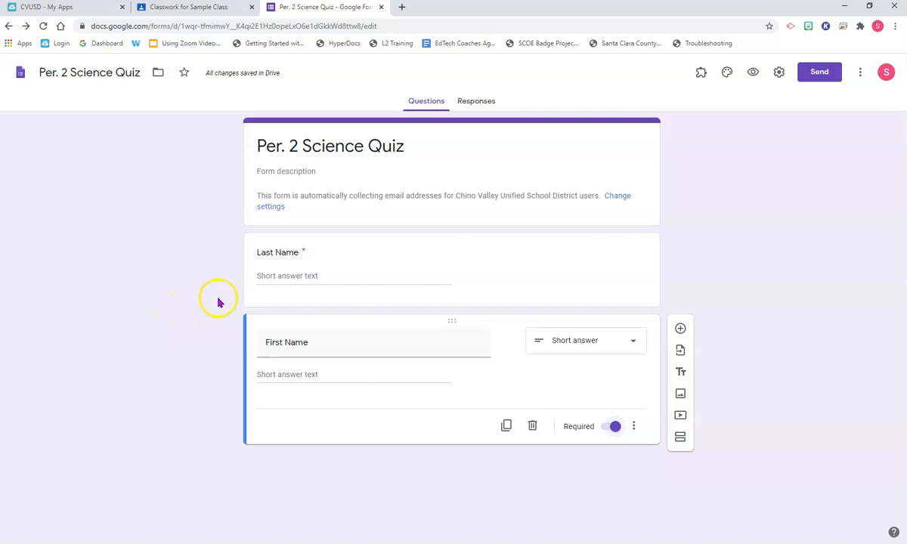
Make the form a quiz and turn off response receipts in the form settings, saving the changes.
{"action": "left_click", "coordinate": [779, 73]}
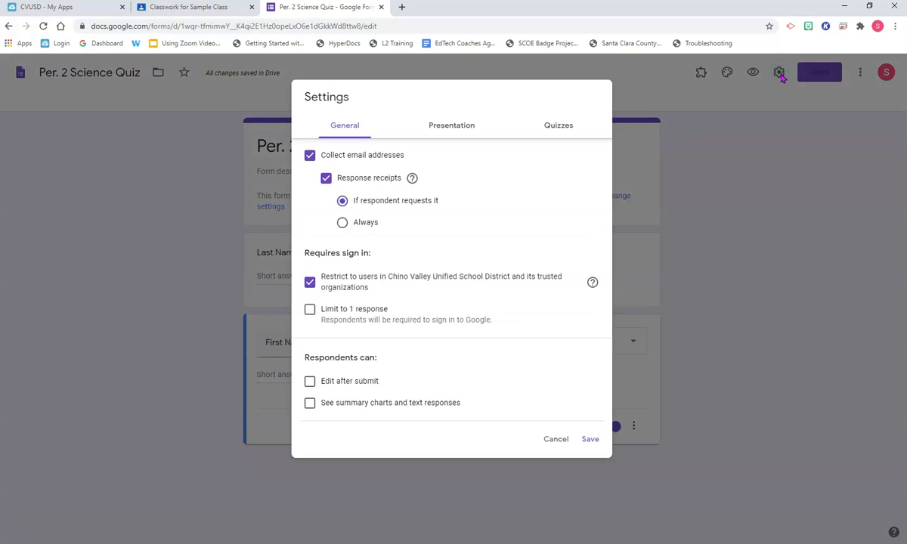
{"action": "left_click", "coordinate": [560, 126]}
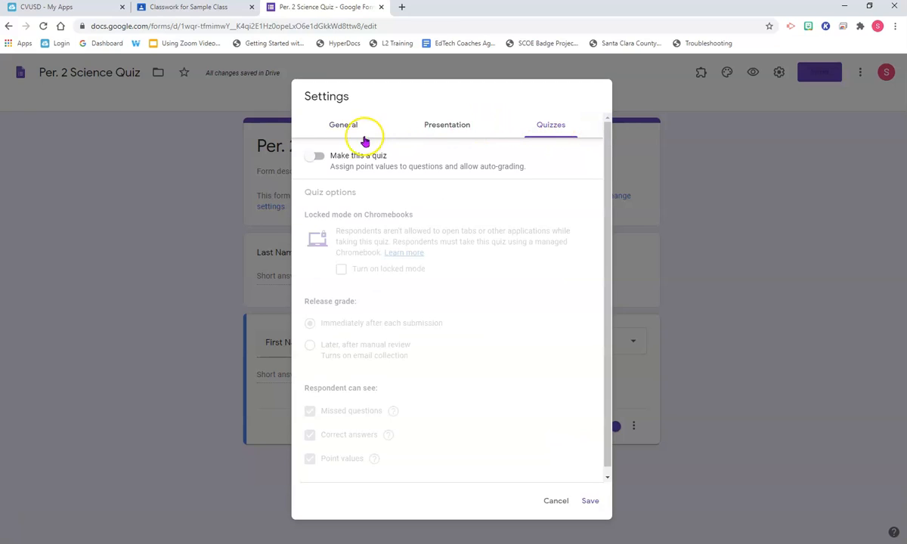
{"action": "left_click", "coordinate": [318, 159]}
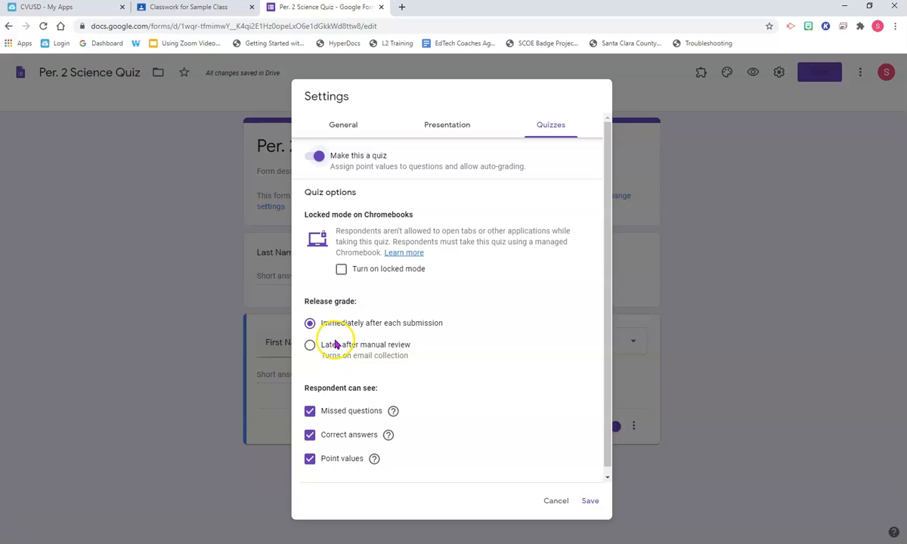
{"action": "left_click", "coordinate": [451, 130]}
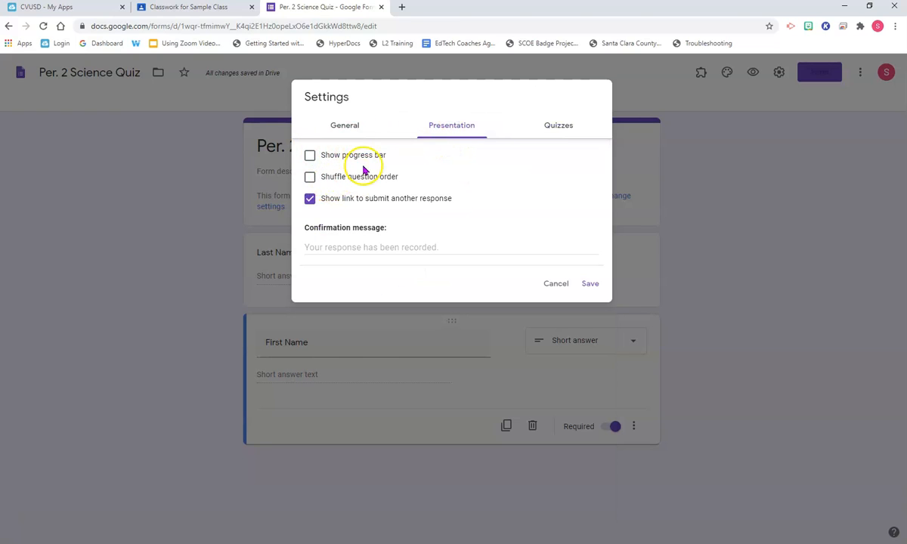
{"action": "left_click", "coordinate": [348, 125]}
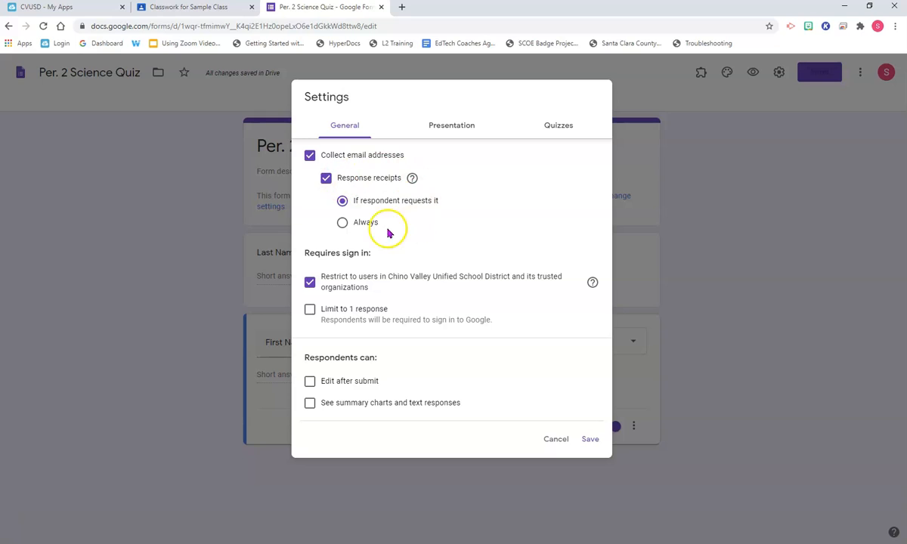
{"action": "left_click", "coordinate": [326, 179]}
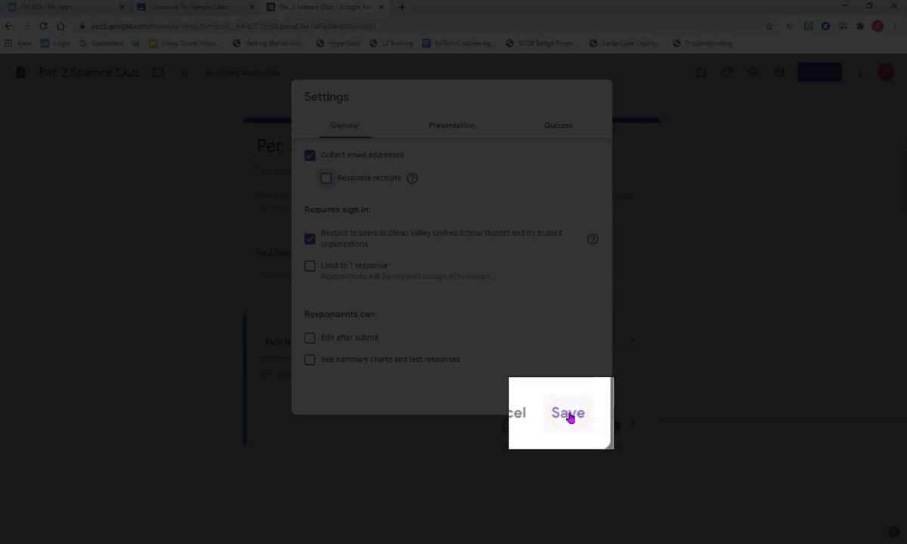
{"action": "left_click", "coordinate": [576, 395]}
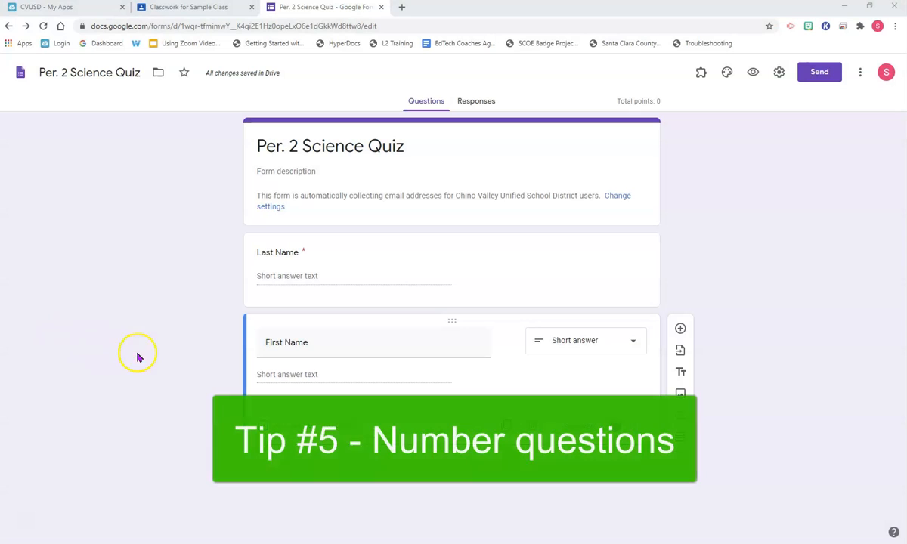
Add a multiple-choice question reading "1. What is the name of the upper arm bone?" after the First Name question.
{"action": "left_click", "coordinate": [680, 329]}
{"action": "left_click", "coordinate": [377, 424]}
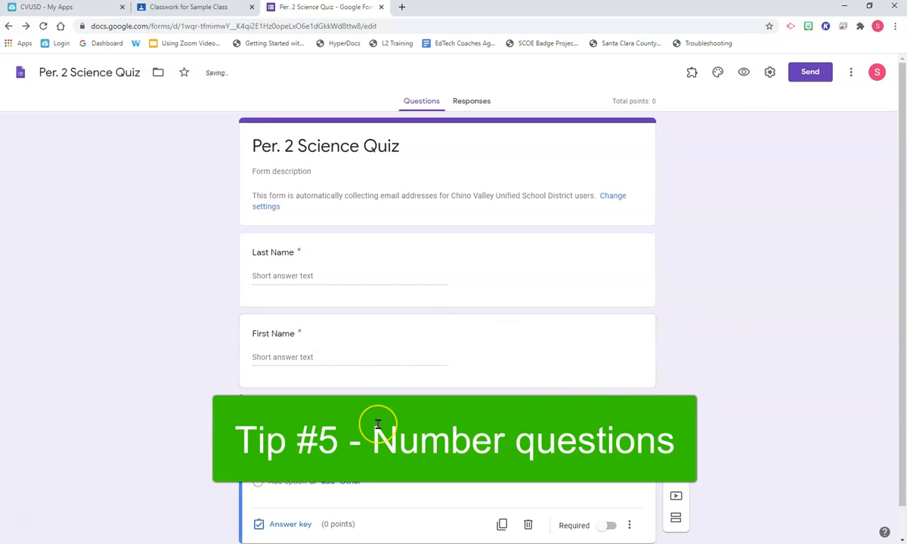
{"action": "type", "text": "1. What is the name of the upper arm bone?"}
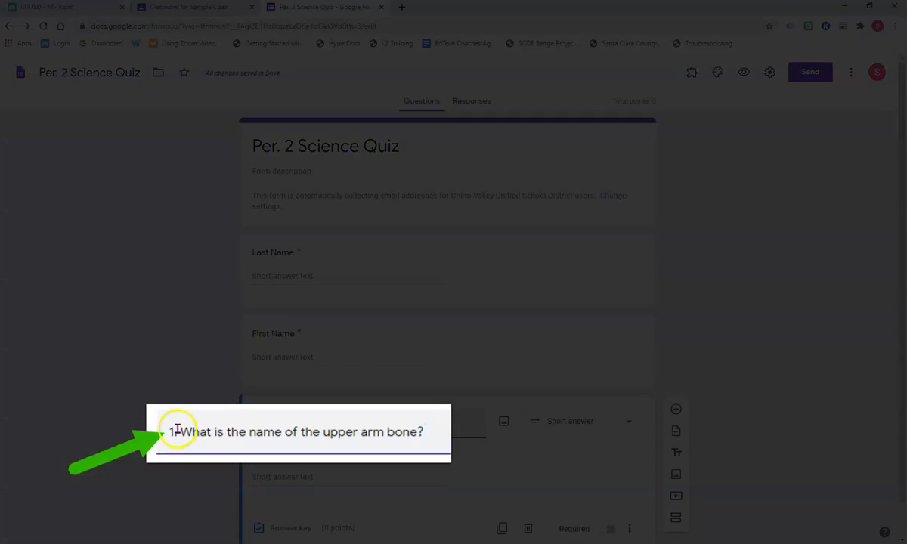
{"action": "scroll", "coordinate": [181, 429], "scroll_direction": "down", "scroll_amount": 1}
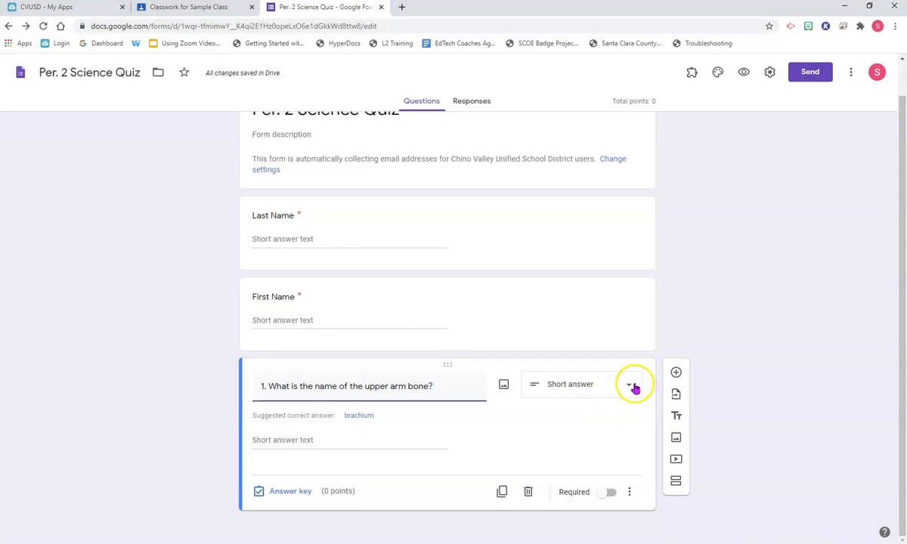
{"action": "left_click", "coordinate": [631, 384]}
{"action": "left_click", "coordinate": [556, 280]}
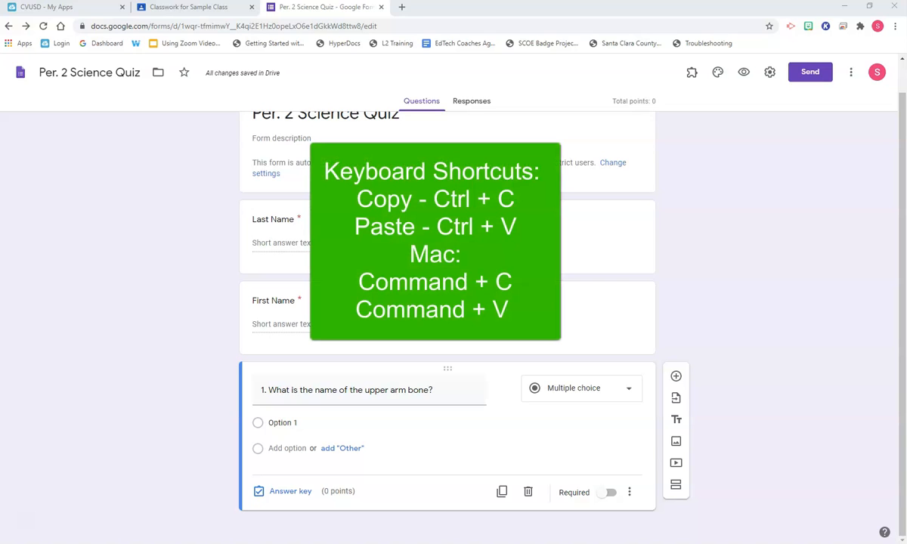
Give question 1 the options tibia, fibula, humerus, radius, ulna and femur, and mark humerus as the correct answer.
{"action": "left_click", "coordinate": [274, 423]}
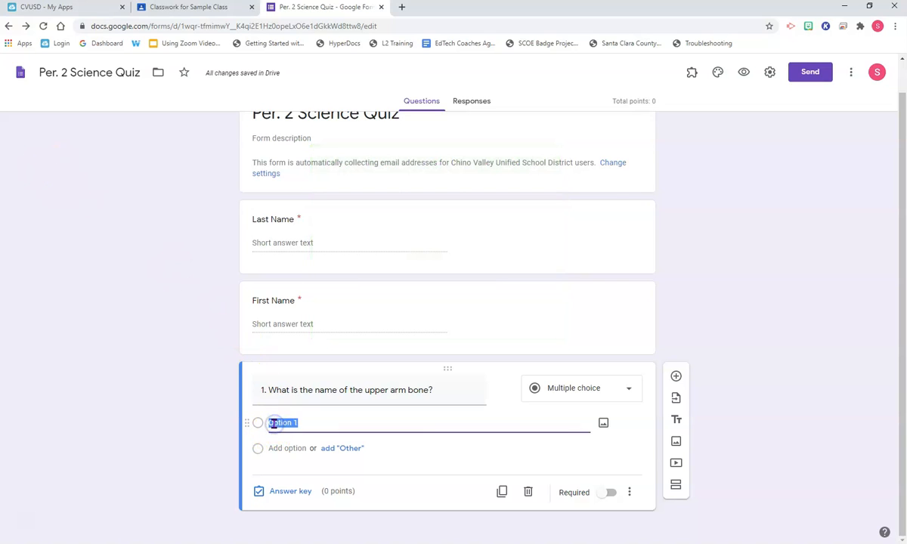
{"action": "type", "text": "tibia fibula humerus  radius ulna femur"}
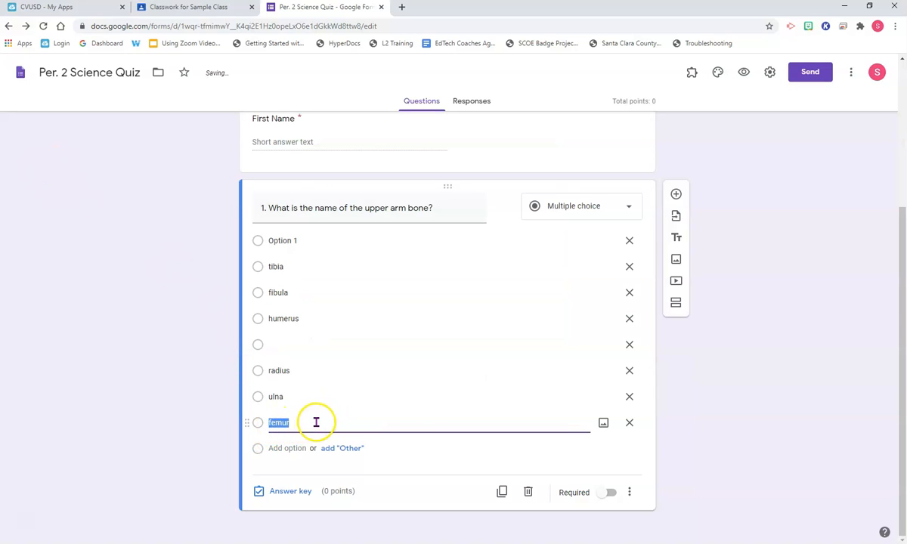
{"action": "left_click", "coordinate": [629, 345]}
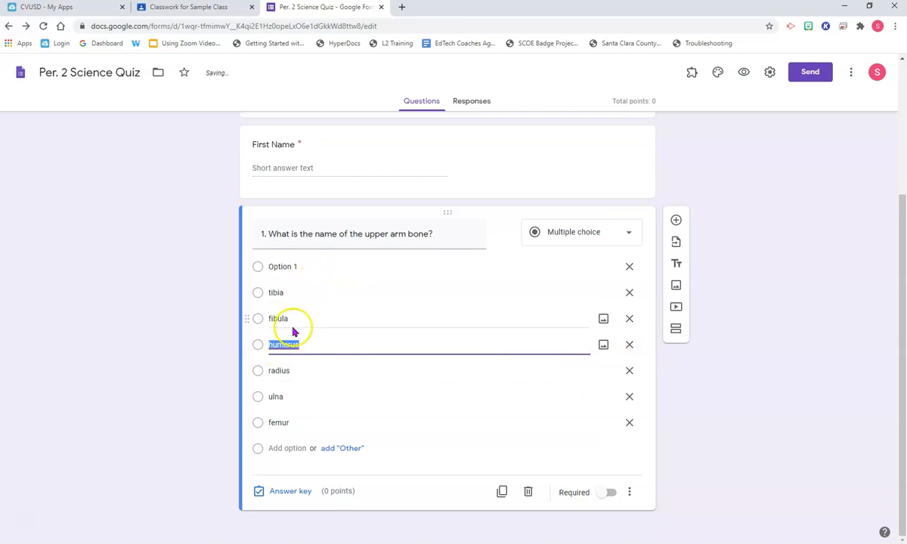
{"action": "left_click", "coordinate": [629, 266]}
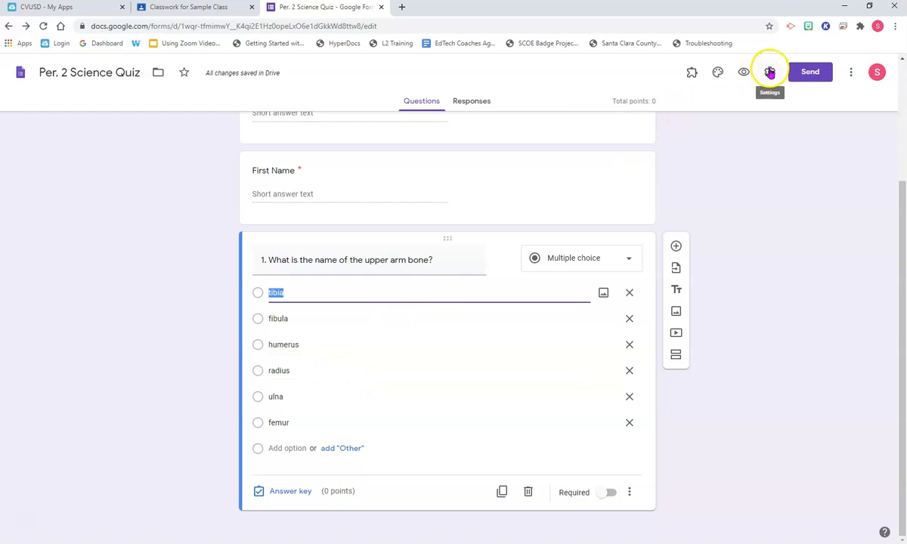
{"action": "left_click", "coordinate": [291, 492]}
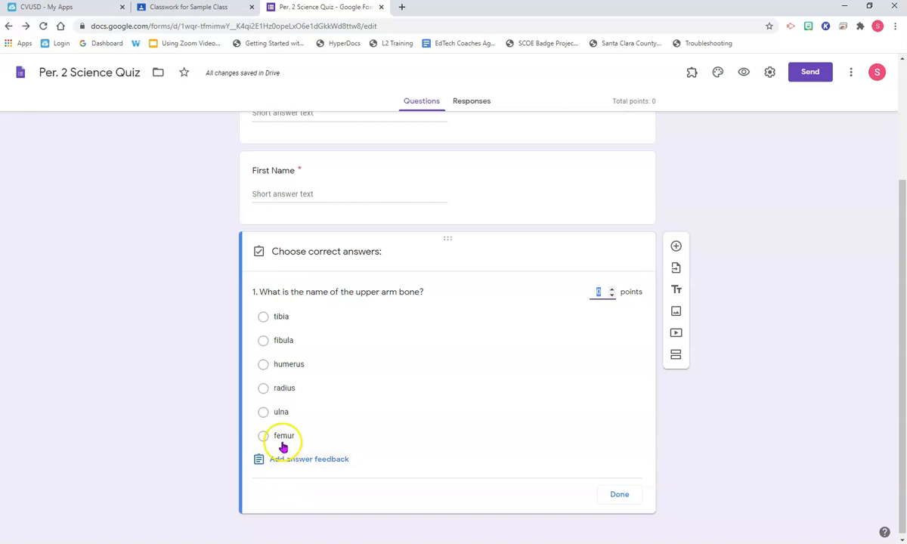
{"action": "left_click", "coordinate": [265, 365]}
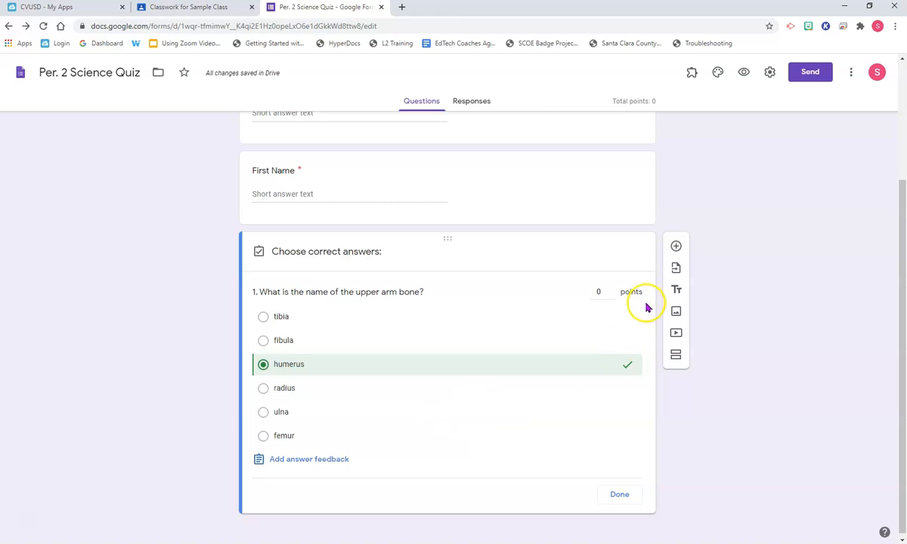
Add a multiple-choice question reading "2. What is the name of the ligament/tendon that holds the knee cap in place?" below question 1.
{"action": "left_click", "coordinate": [676, 250]}
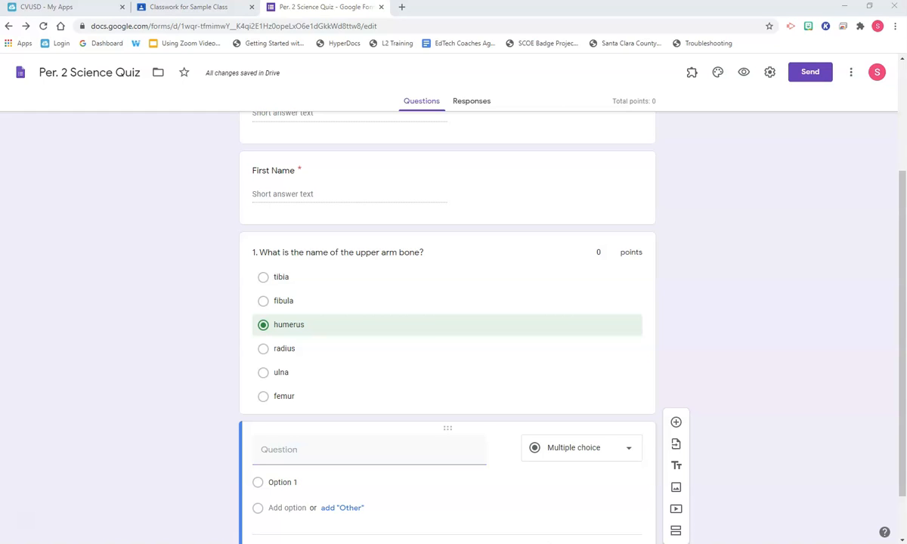
{"action": "left_click", "coordinate": [273, 454]}
{"action": "type", "text": "2. What is the name of the ligament/tendon that holds the knee cap in place?"}
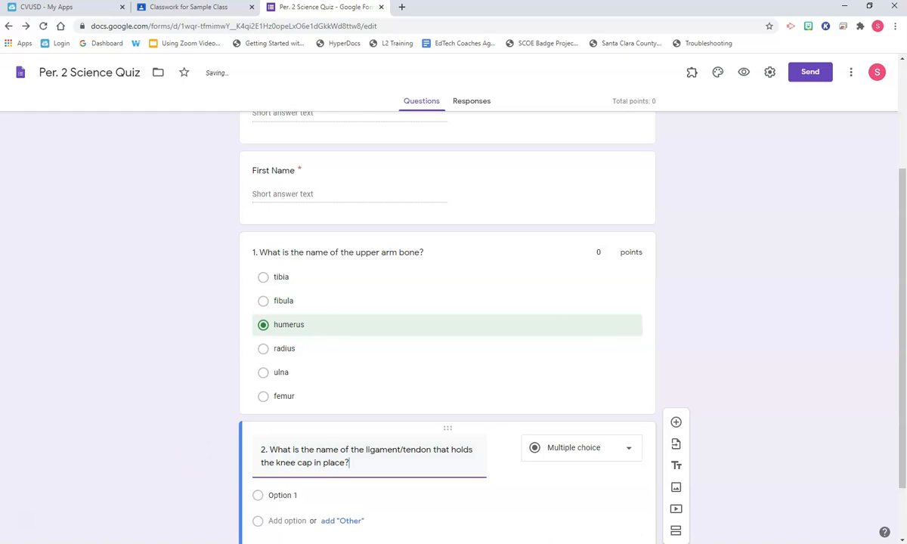
Give question 2 the options anterior cruciate ligament, medial collateral ligament and patellar tendon, and mark patellar tendon as correct.
{"action": "key", "text": "alt+Tab"}
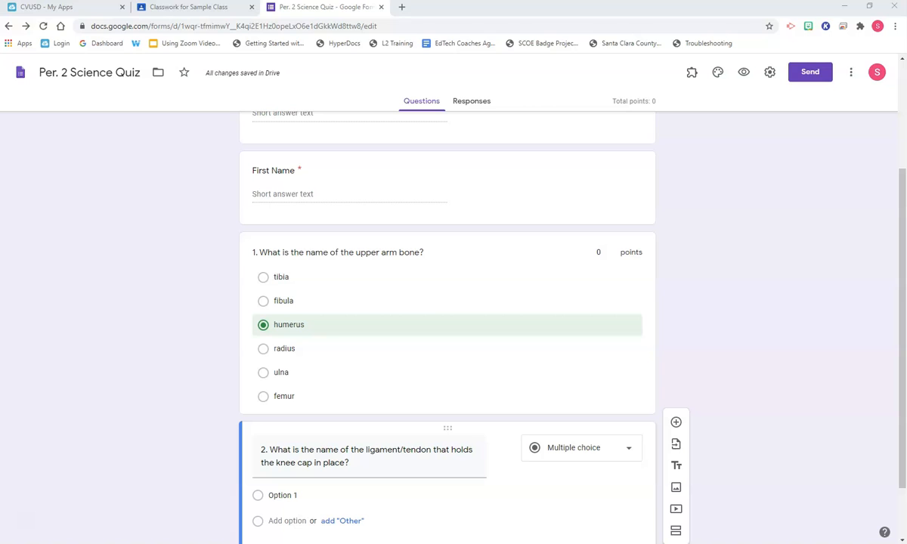
{"action": "type", "text": "anterior cruciate ligament medial collateral ligament patellar tendon"}
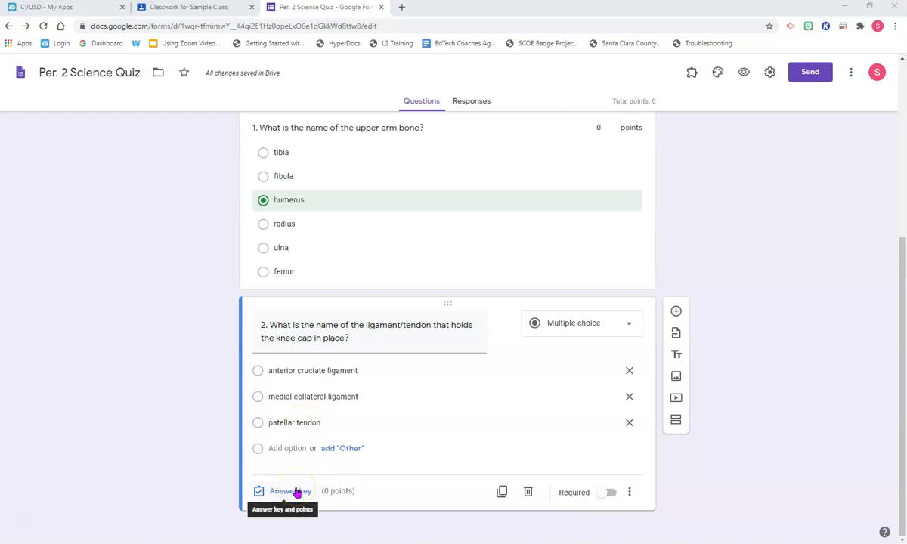
{"action": "left_click", "coordinate": [260, 423]}
{"action": "left_click", "coordinate": [292, 490]}
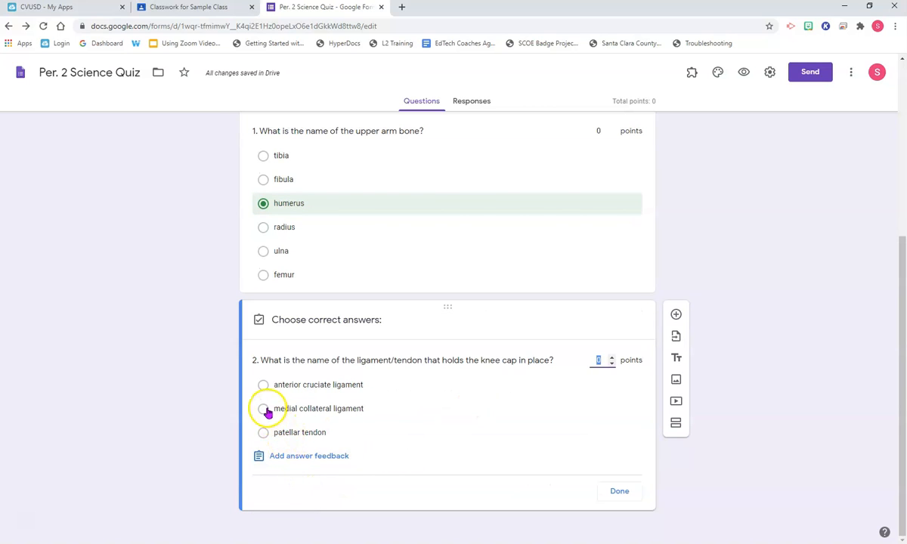
{"action": "left_click", "coordinate": [265, 433]}
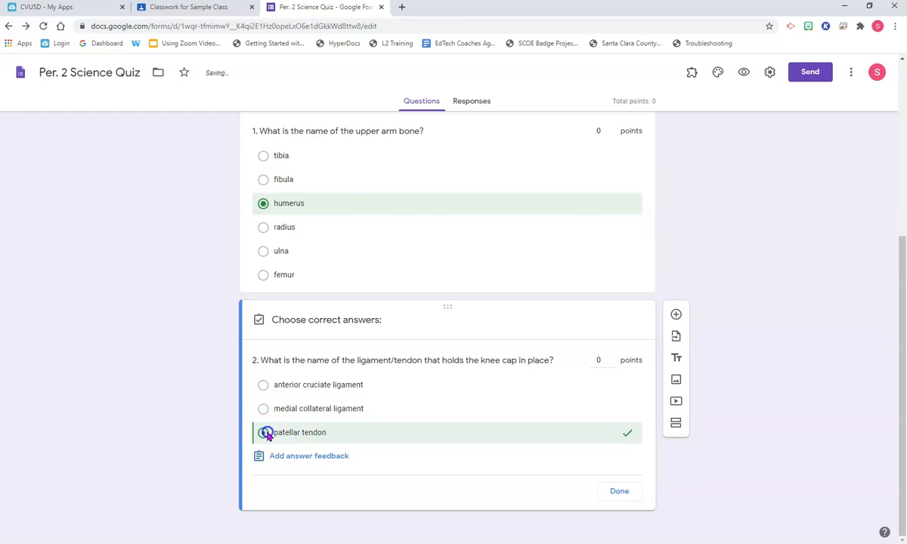
Set both question 2 and question 1 to be worth 1 point each.
{"action": "left_click", "coordinate": [607, 361]}
{"action": "type", "text": "1"}
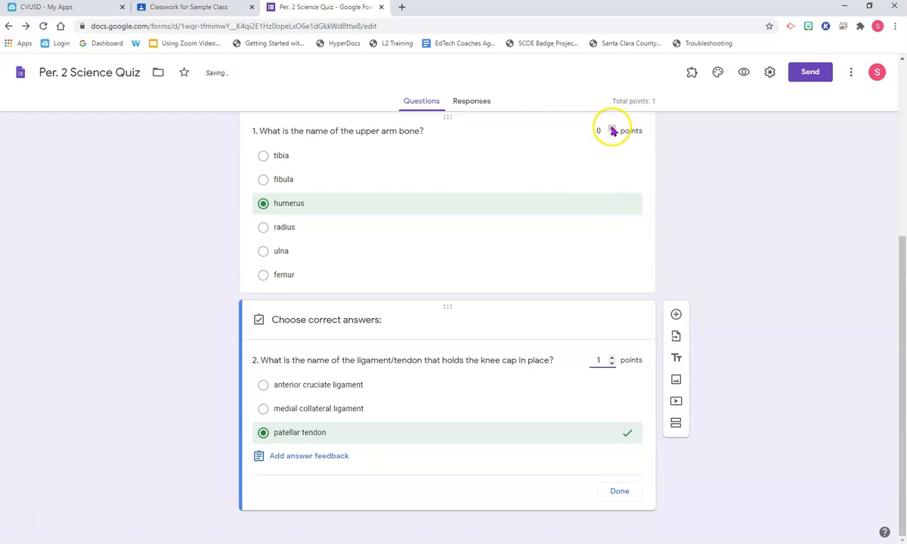
{"action": "left_click", "coordinate": [614, 132]}
{"action": "type", "text": "1"}
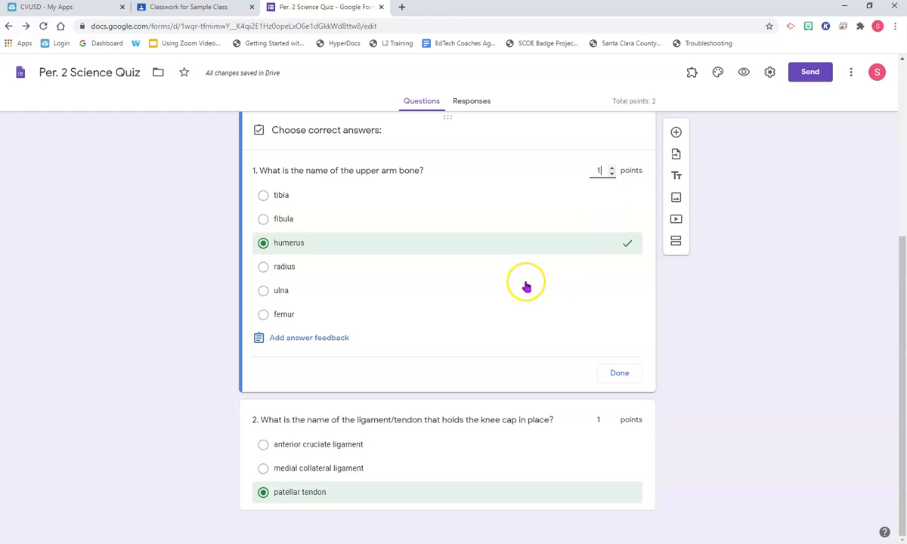
{"action": "scroll", "coordinate": [109, 483], "scroll_direction": "up", "scroll_amount": 2}
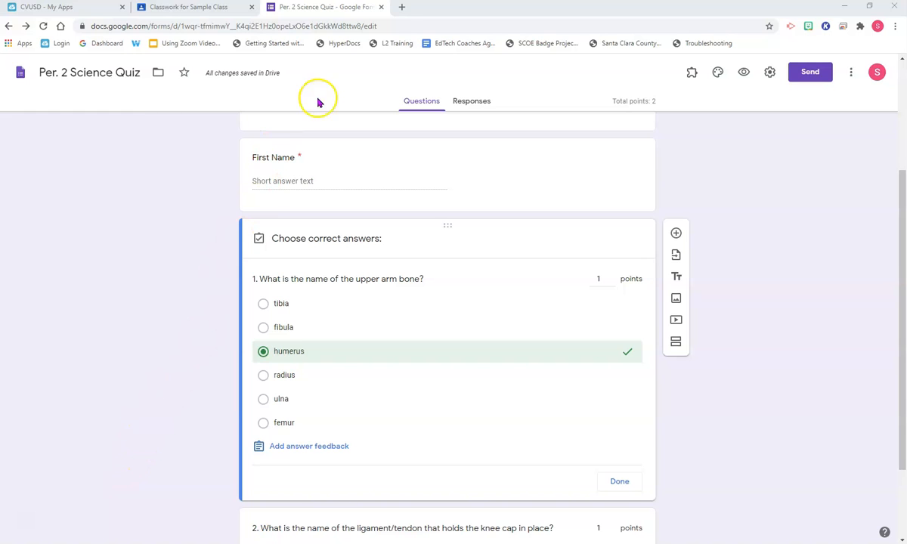
Close the Per. 2 Science Quiz and open the responses of the Per. 1 Science Assessment form from Google Forms.
{"action": "left_click", "coordinate": [382, 9]}
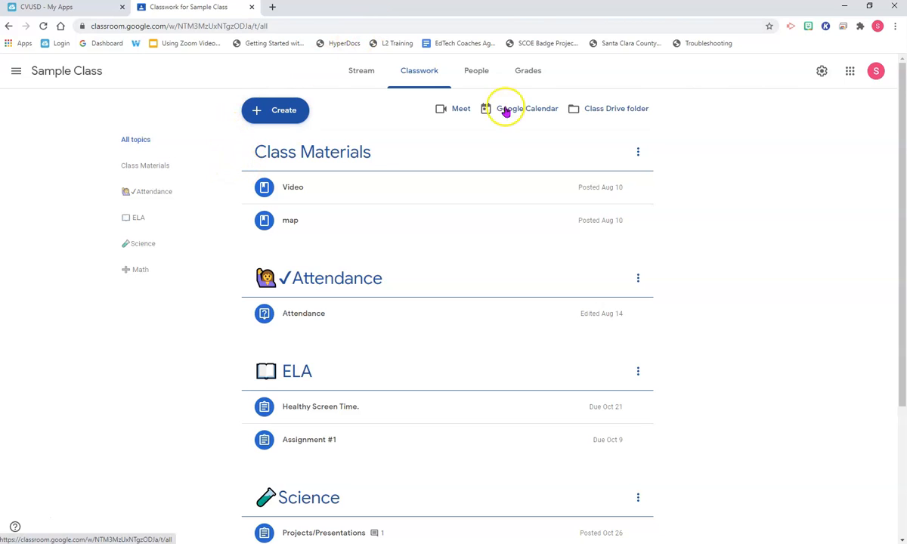
{"action": "left_click", "coordinate": [851, 73]}
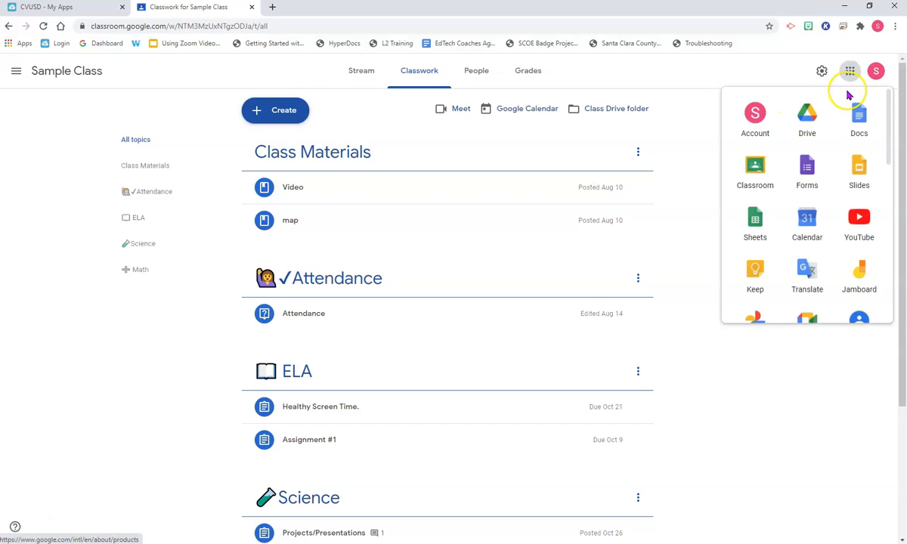
{"action": "left_click", "coordinate": [808, 169]}
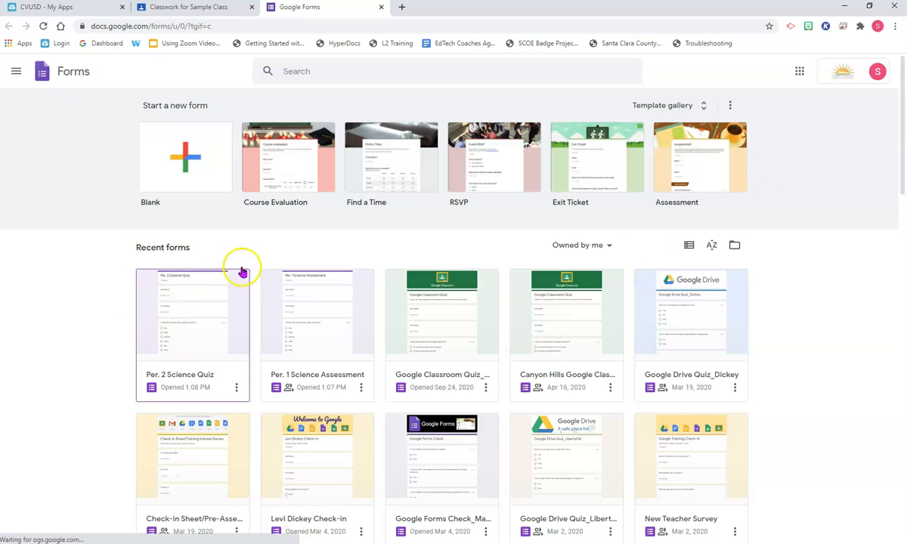
{"action": "left_click", "coordinate": [311, 323]}
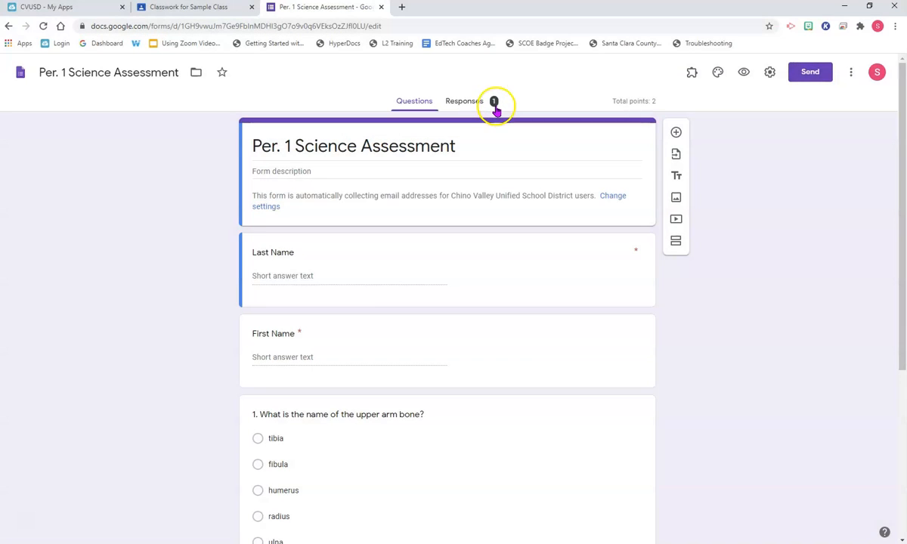
{"action": "left_click", "coordinate": [469, 106]}
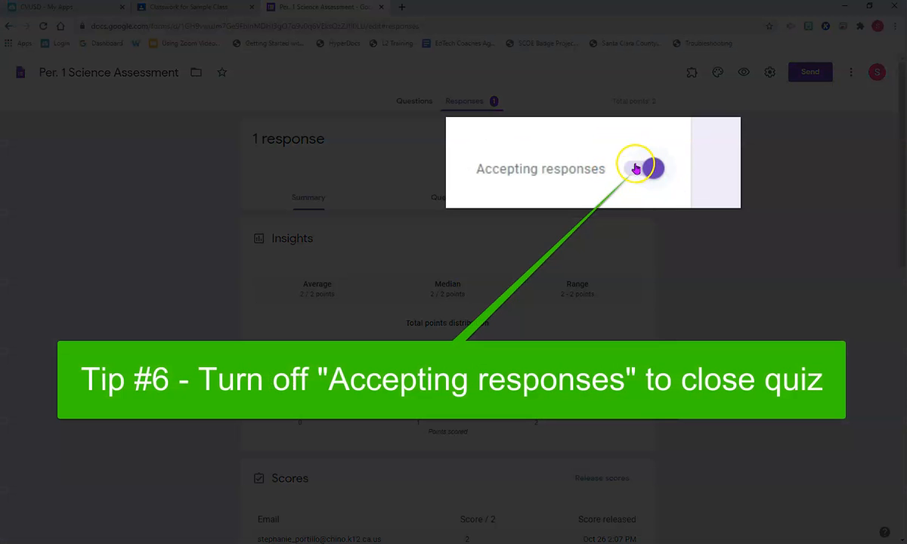
Stop the Per. 1 Science Assessment from accepting responses, and turn accepting responses back on.
{"action": "left_click", "coordinate": [635, 169]}
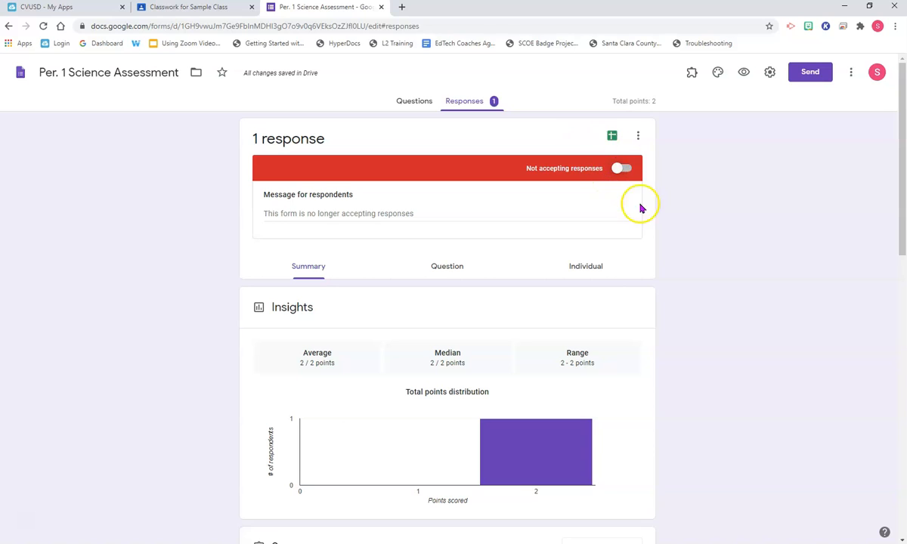
{"action": "left_click", "coordinate": [620, 169]}
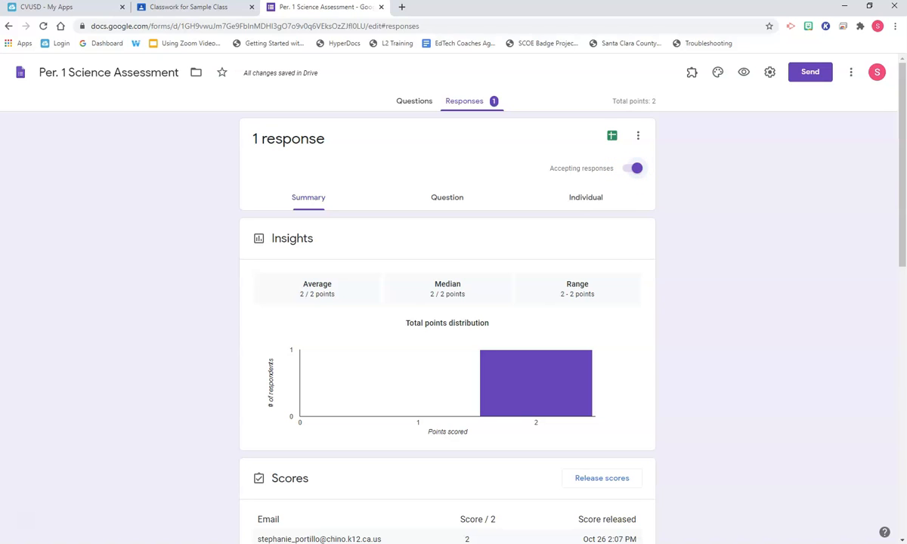
Release the Per. 1 Science Assessment scores to all respondents by email.
{"action": "scroll", "coordinate": [616, 180], "scroll_direction": "down", "scroll_amount": 3}
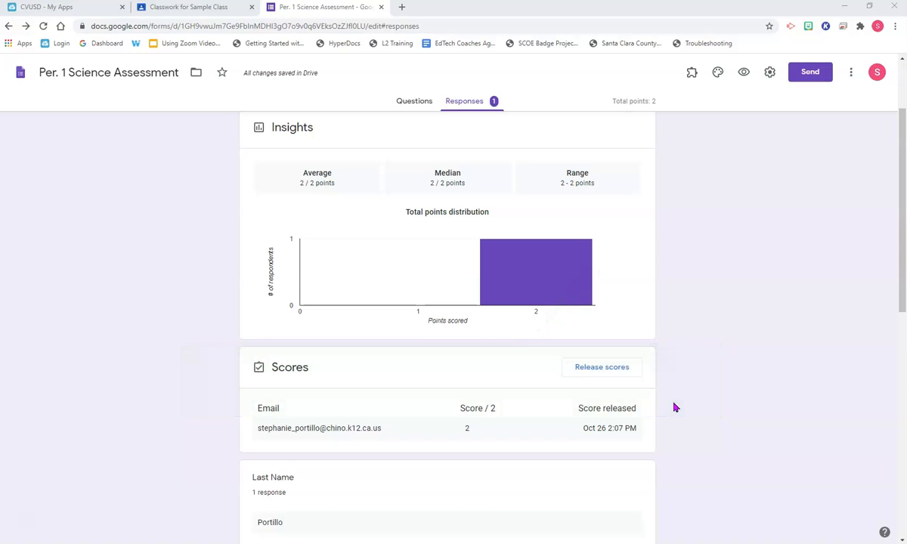
{"action": "left_click", "coordinate": [610, 373]}
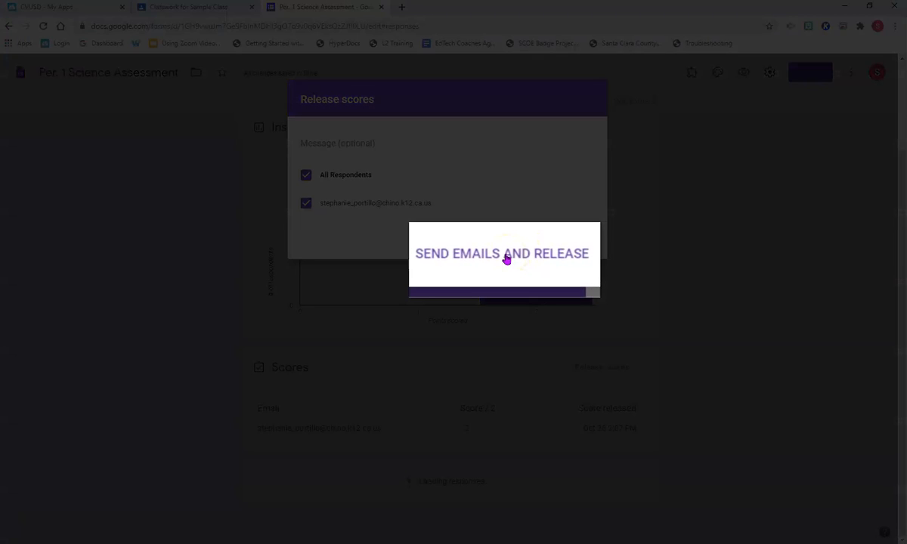
{"action": "left_click", "coordinate": [507, 259]}
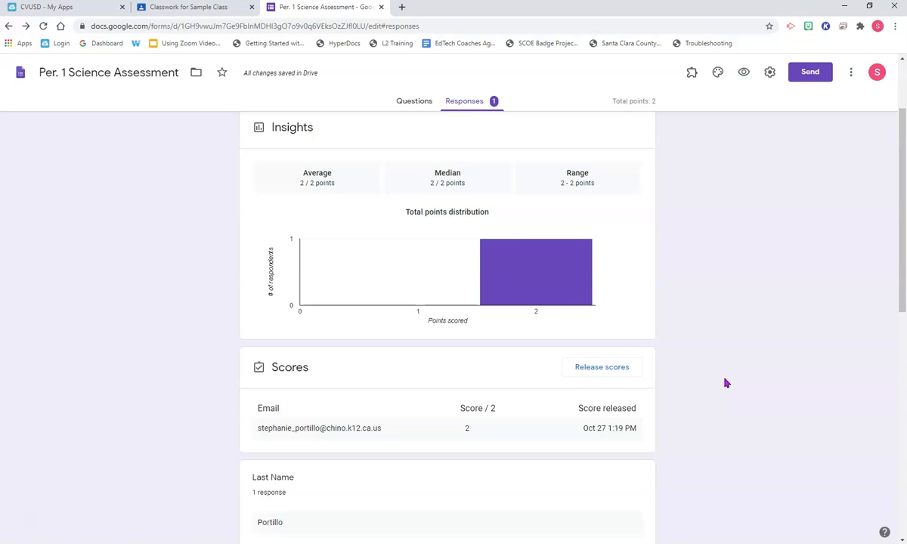
Switch to Google Classroom, open Science Assessment from the Sample Class gradebook, and try to import its grades.
{"action": "left_click", "coordinate": [214, 12]}
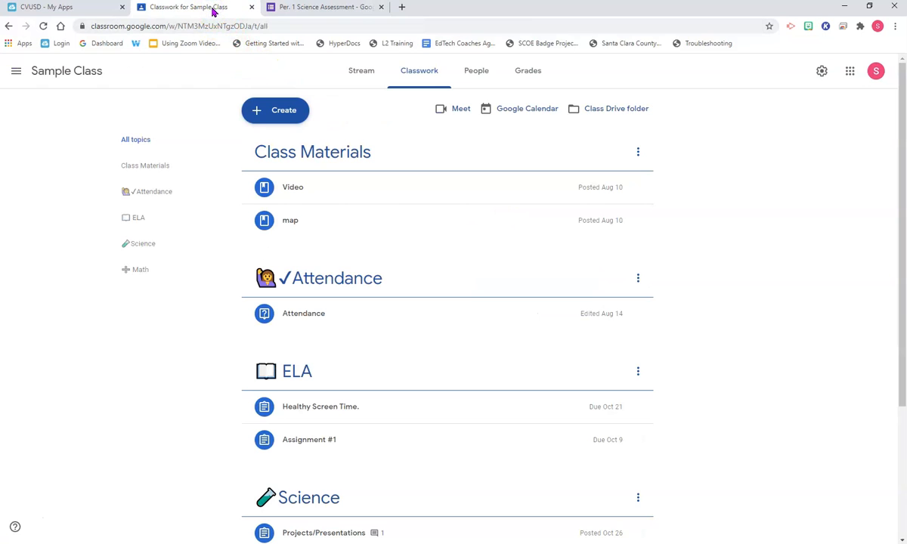
{"action": "left_click", "coordinate": [531, 79]}
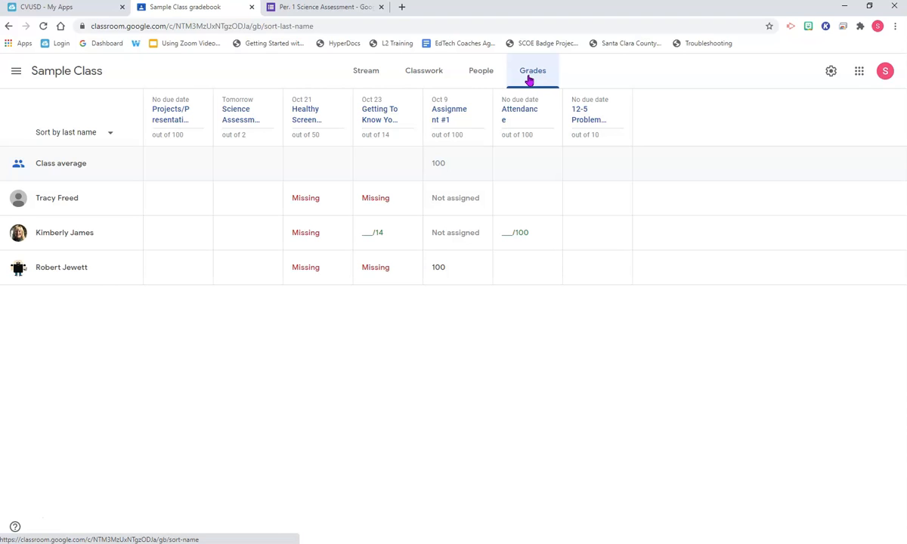
{"action": "left_click", "coordinate": [229, 121]}
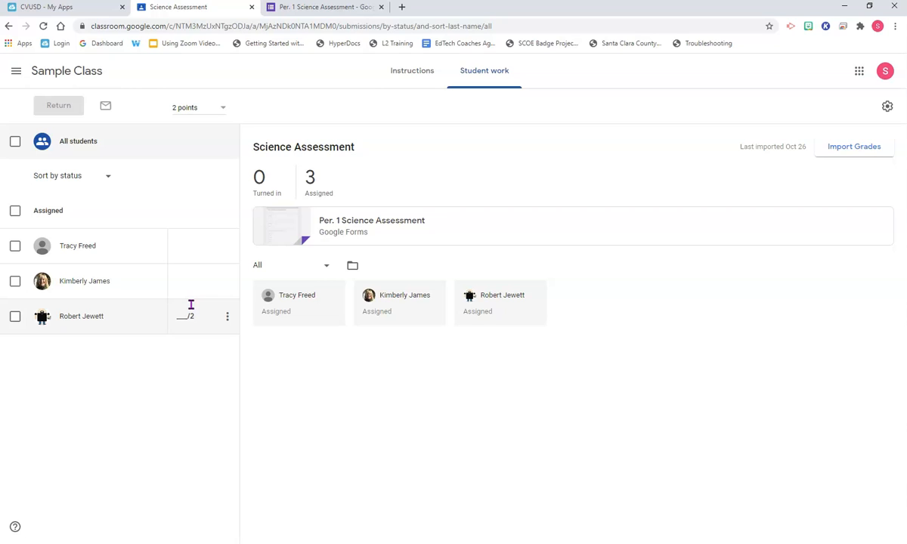
{"action": "left_click", "coordinate": [834, 153]}
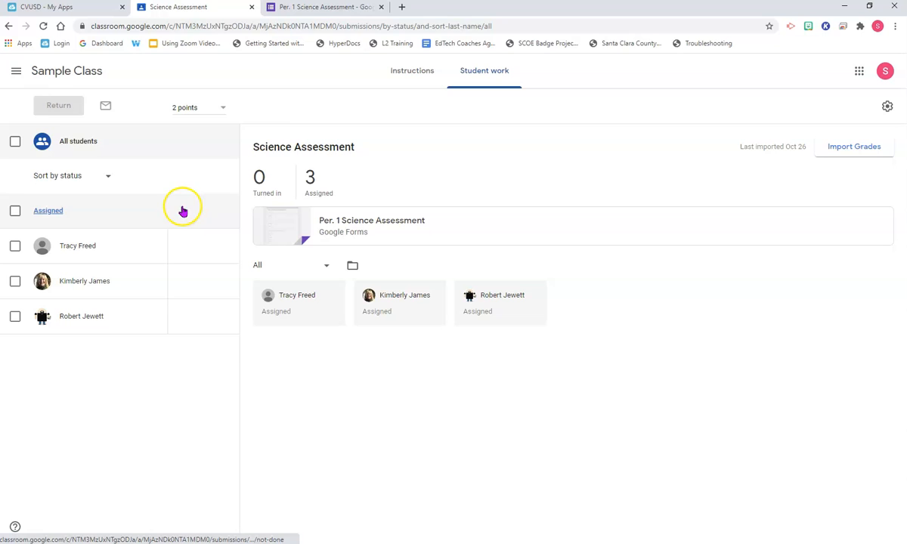
Switch back to the Per. 1 Science Assessment responses in Google Forms.
{"action": "left_click", "coordinate": [328, 7]}
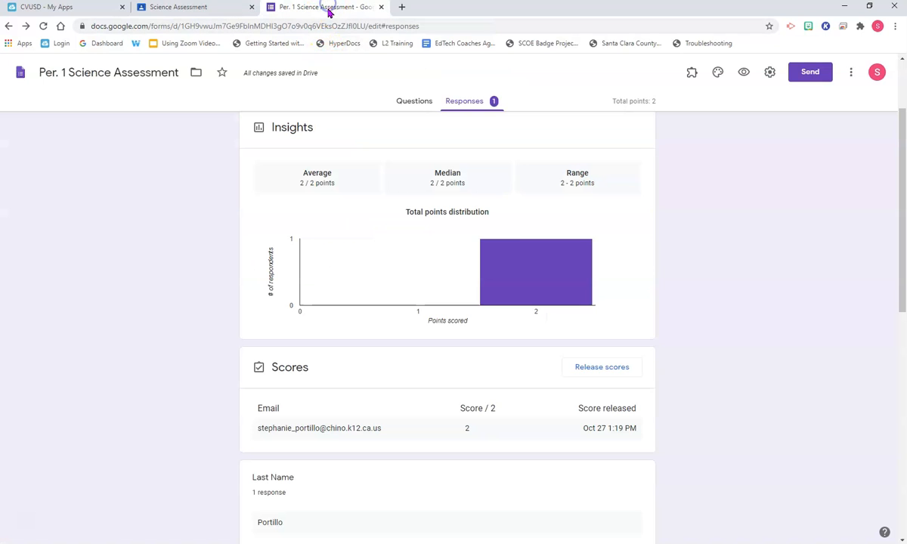